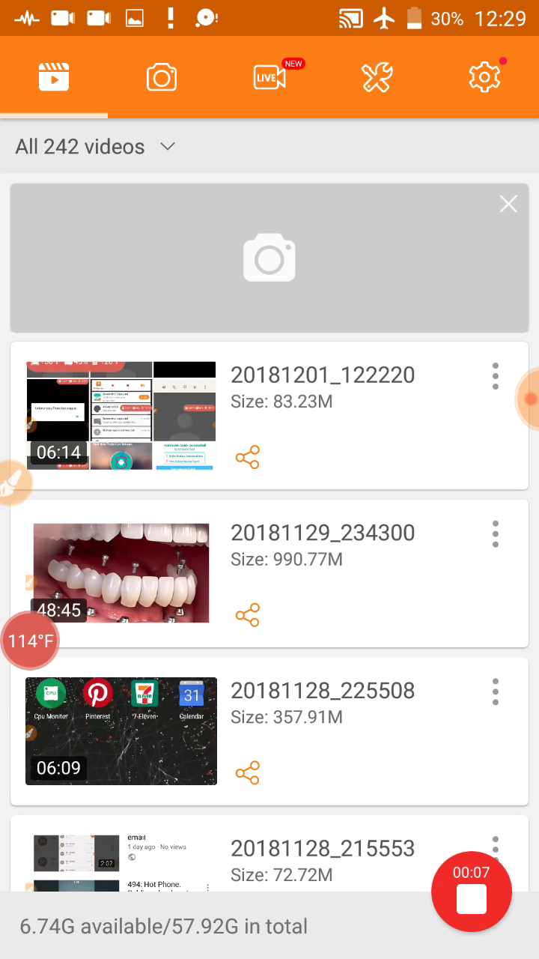
# Expand Quick Settings and connect the Wi-Fi to the Cyber 2-5G network
pyautogui.moveTo(285, 85); pyautogui.dragTo(284, 524)
pyautogui.moveTo(270, 225); pyautogui.dragTo(261, 830)
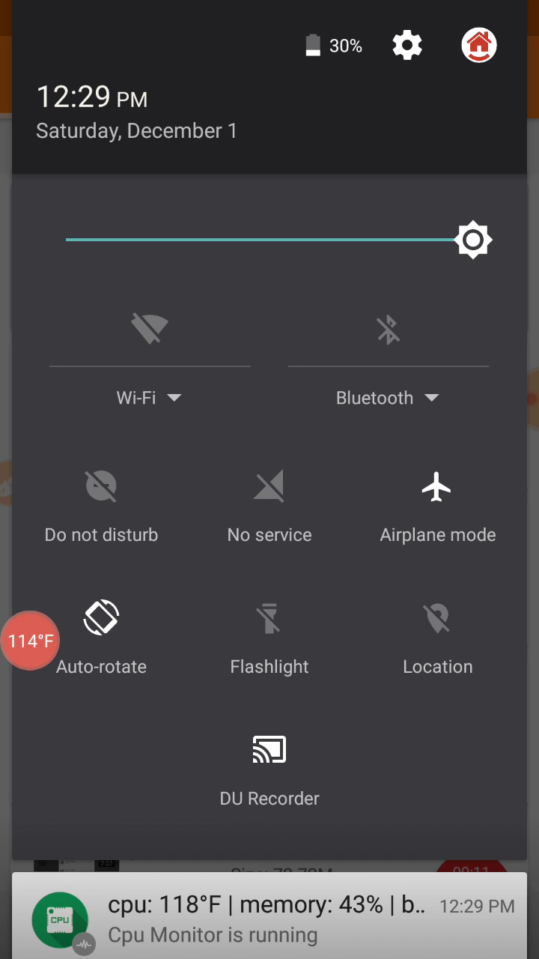
pyautogui.click(179, 382)
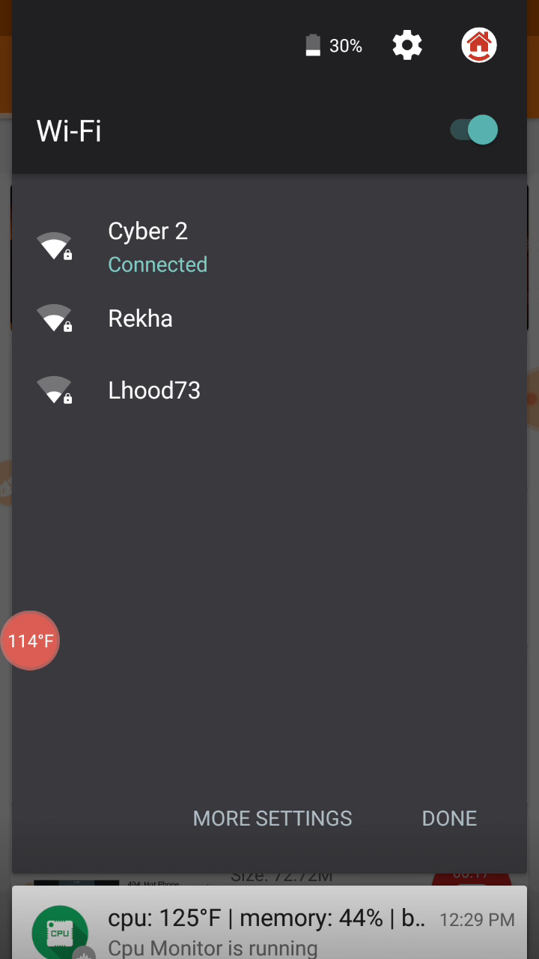
pyautogui.click(164, 220)
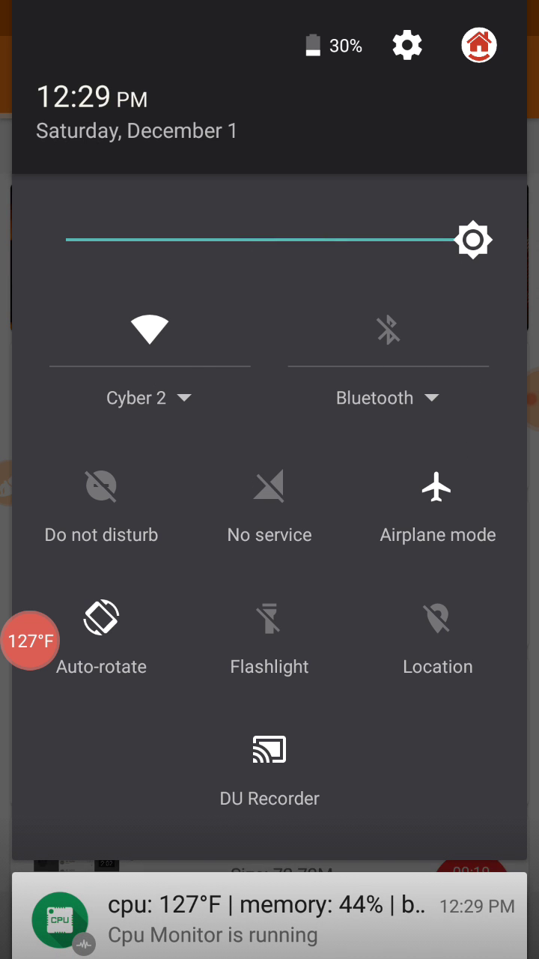
pyautogui.click(187, 393)
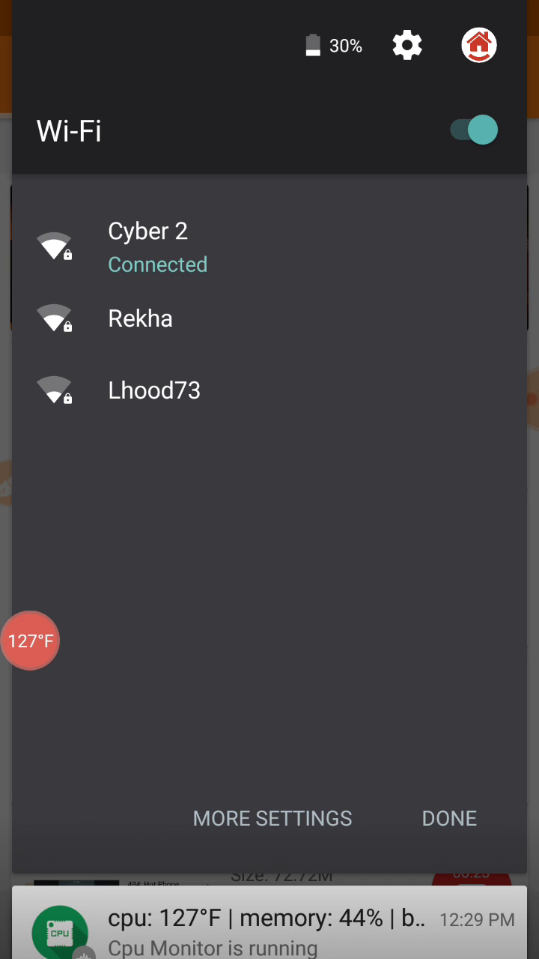
pyautogui.click(193, 321)
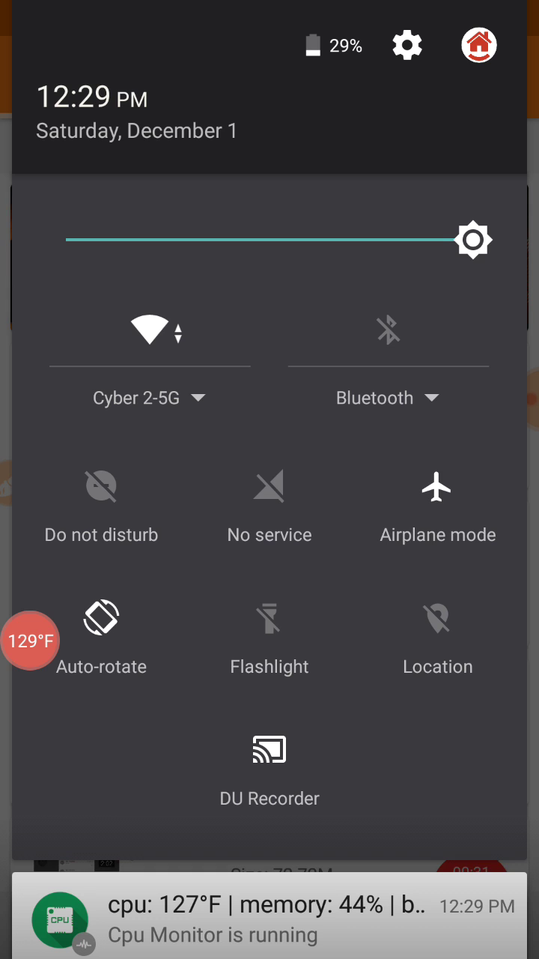
# Turn airplane mode off, close the notification shade and return home
pyautogui.click(437, 491)
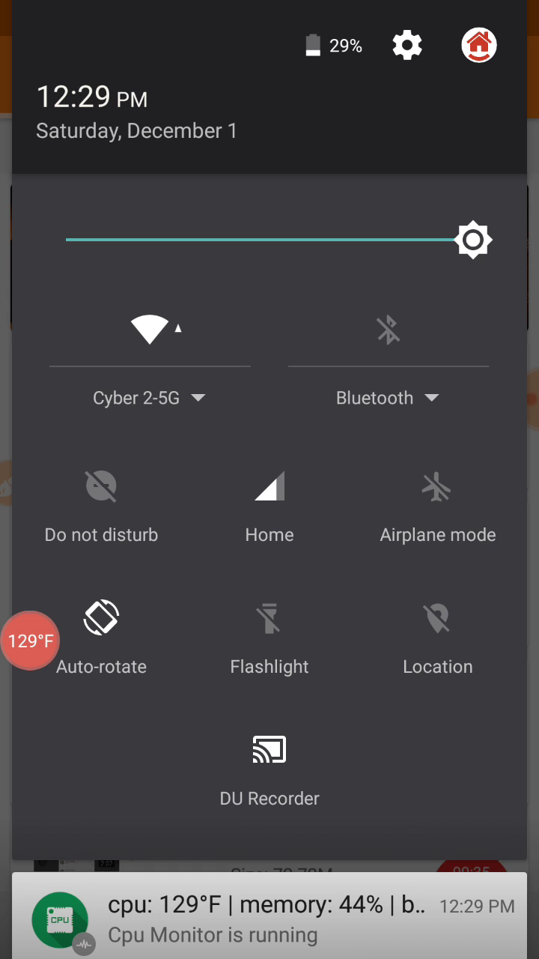
pyautogui.moveTo(270, 749); pyautogui.dragTo(270, 300)
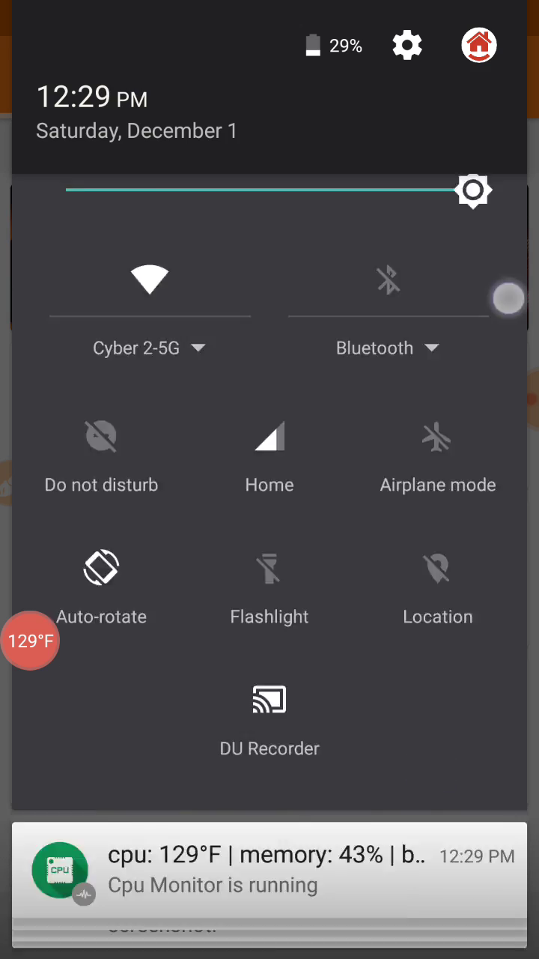
pyautogui.moveTo(299, 922); pyautogui.dragTo(300, 225)
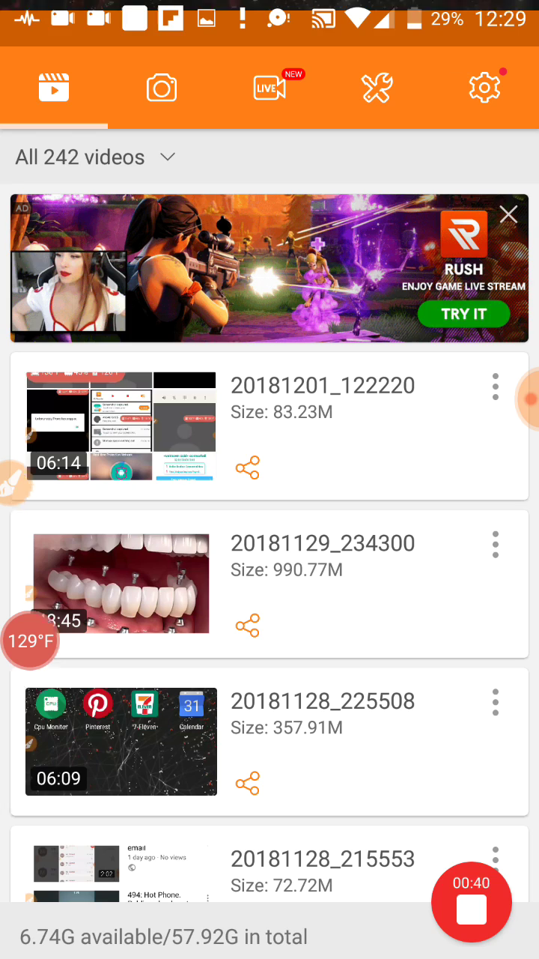
pyautogui.press('Home')
# Open Gallery and select the Phone has stopped screenshot plus two call screenshots
pyautogui.click(269, 896)
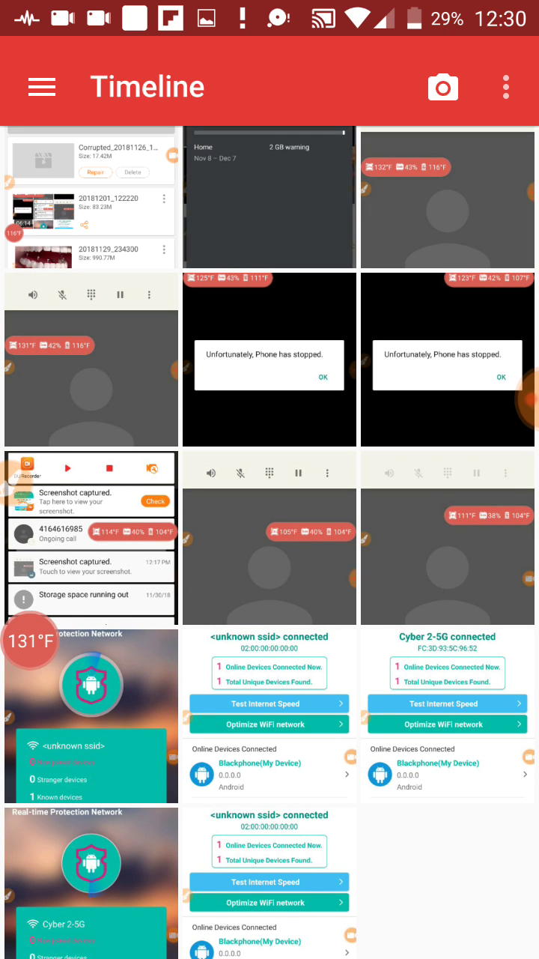
pyautogui.click(292, 375)
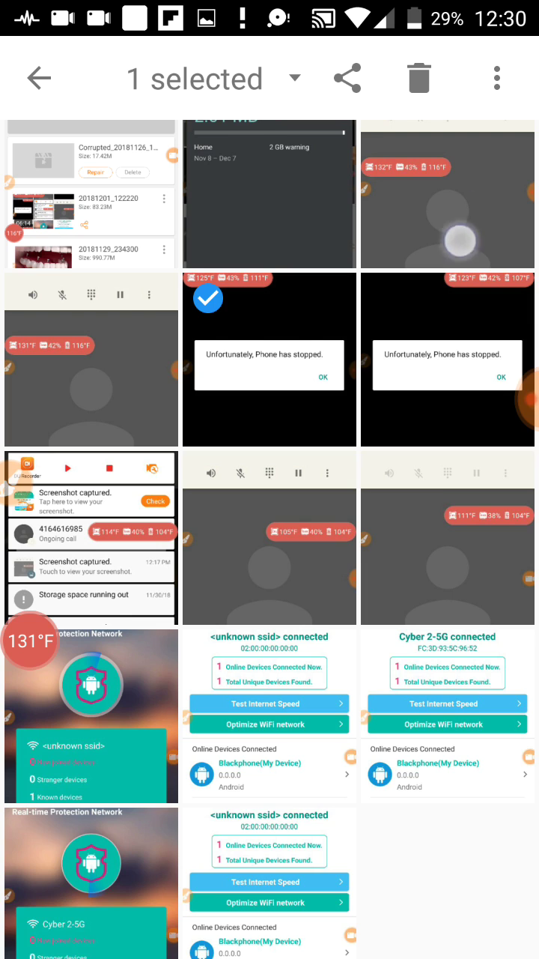
pyautogui.moveTo(460, 240)
pyautogui.mouseDown()
pyautogui.moveTo(427, 454)
pyautogui.moveTo(427, 198)
pyautogui.mouseUp()
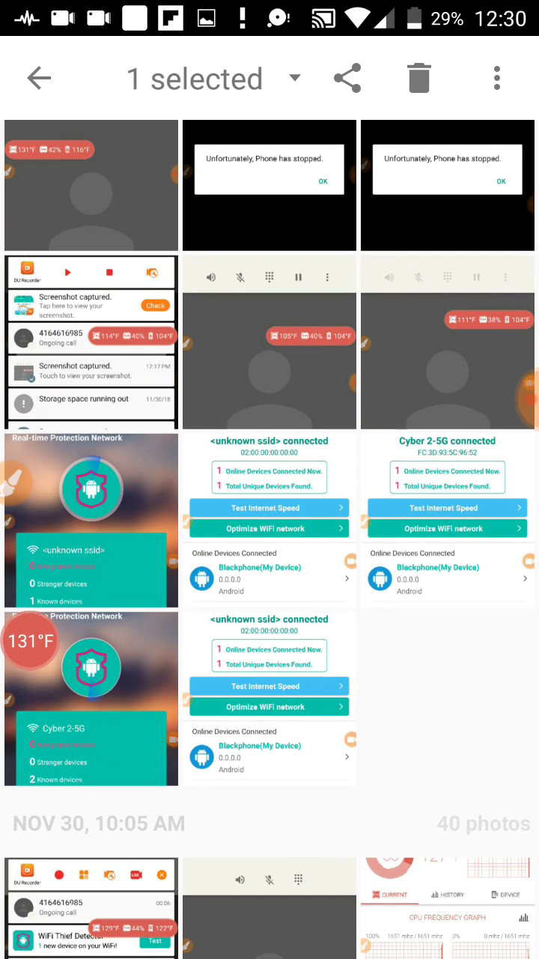
pyautogui.click(460, 363)
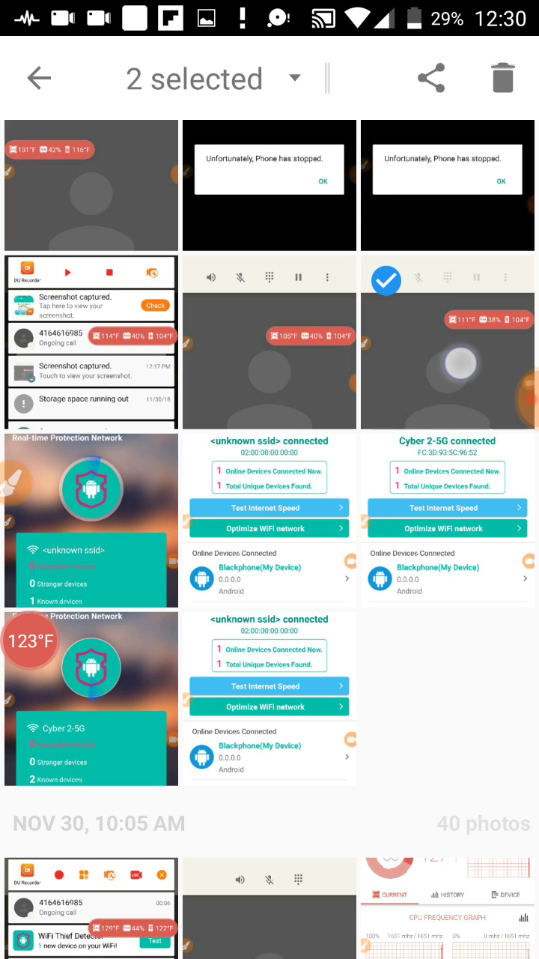
pyautogui.click(266, 377)
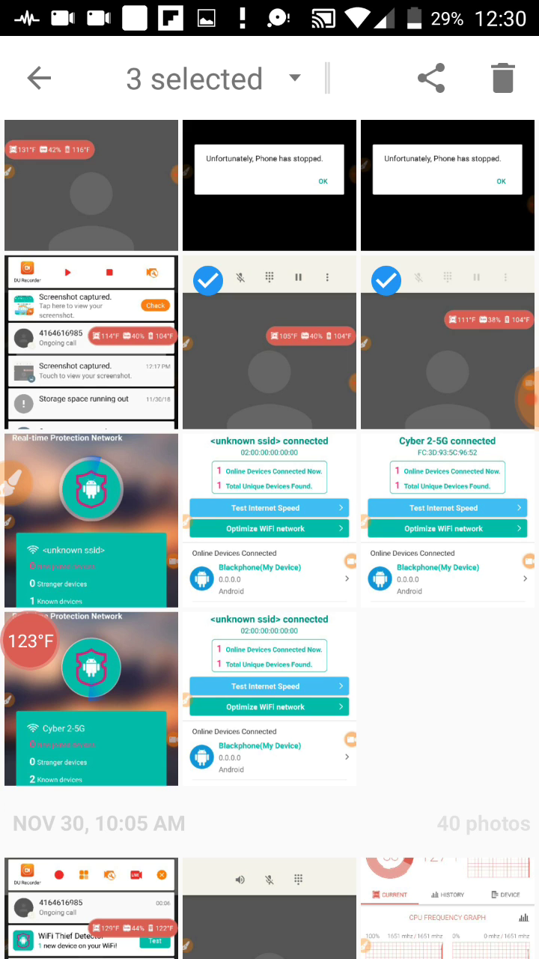
# Add the two Cyber 2-5G Wi-Fi screenshots to the selection and share all five
pyautogui.click(101, 532)
pyautogui.click(92, 716)
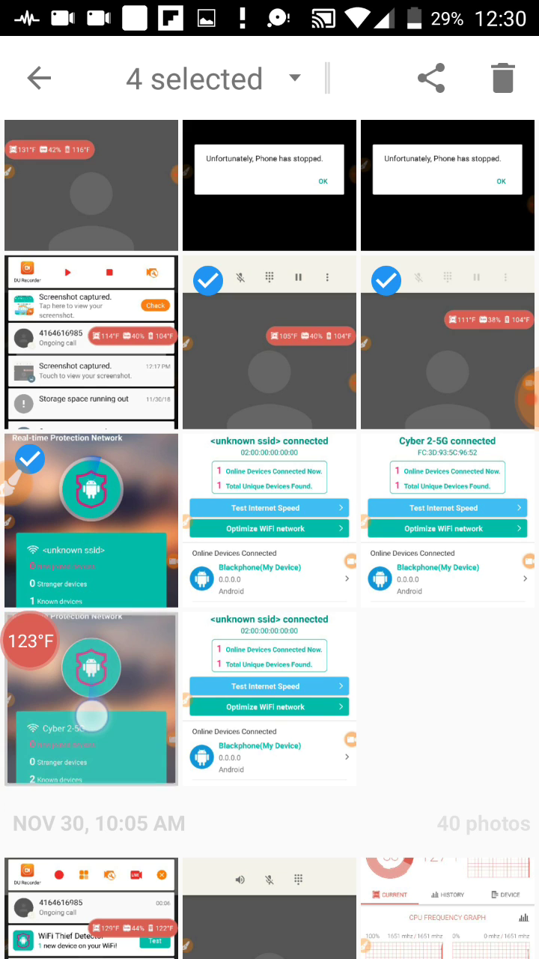
pyautogui.click(91, 520)
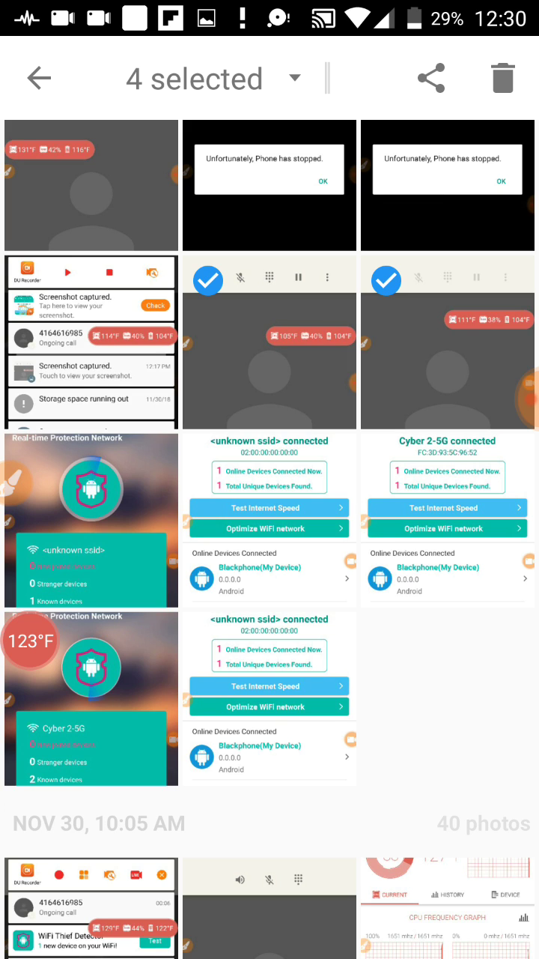
pyautogui.click(462, 490)
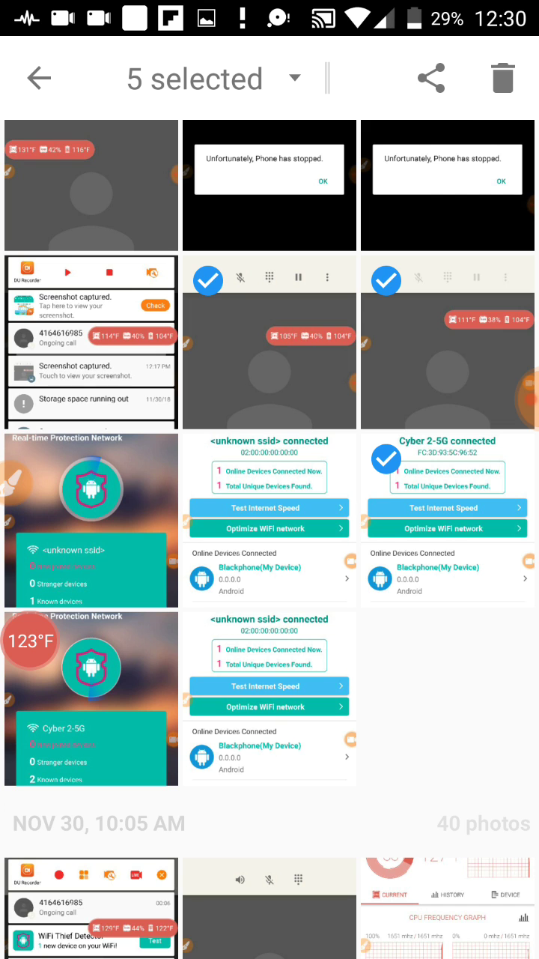
pyautogui.scroll(4, 270, 525)
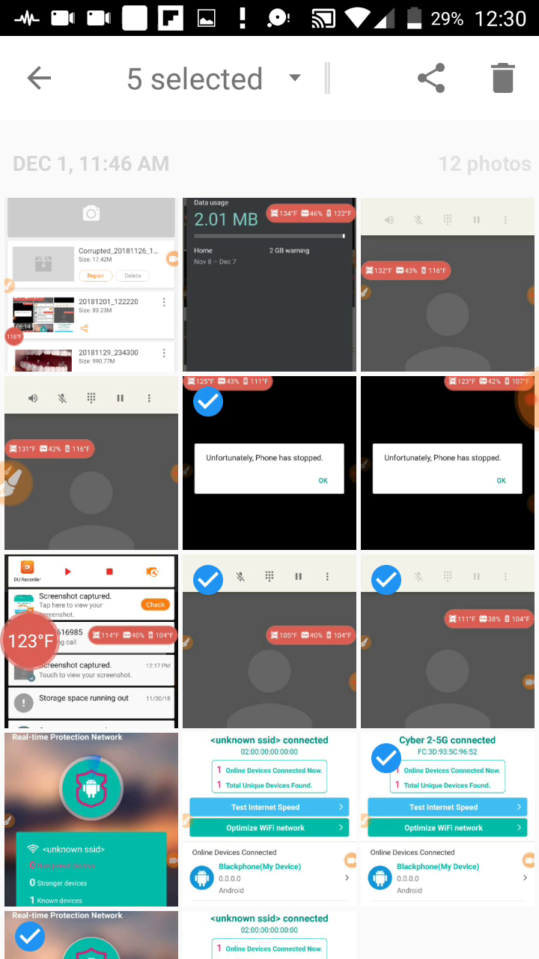
pyautogui.click(431, 77)
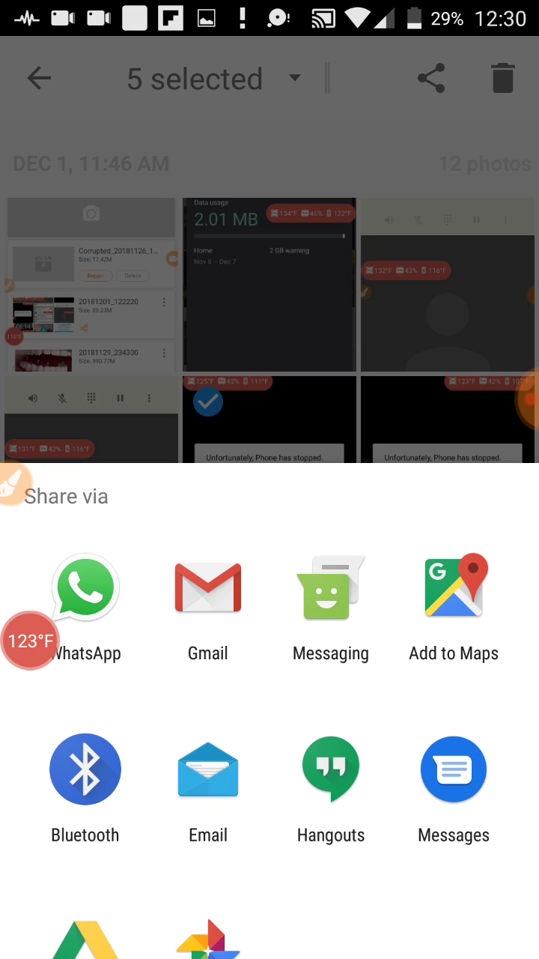
# Share the five screenshots to a new Gmail draft and scroll to verify the attachments
pyautogui.click(208, 592)
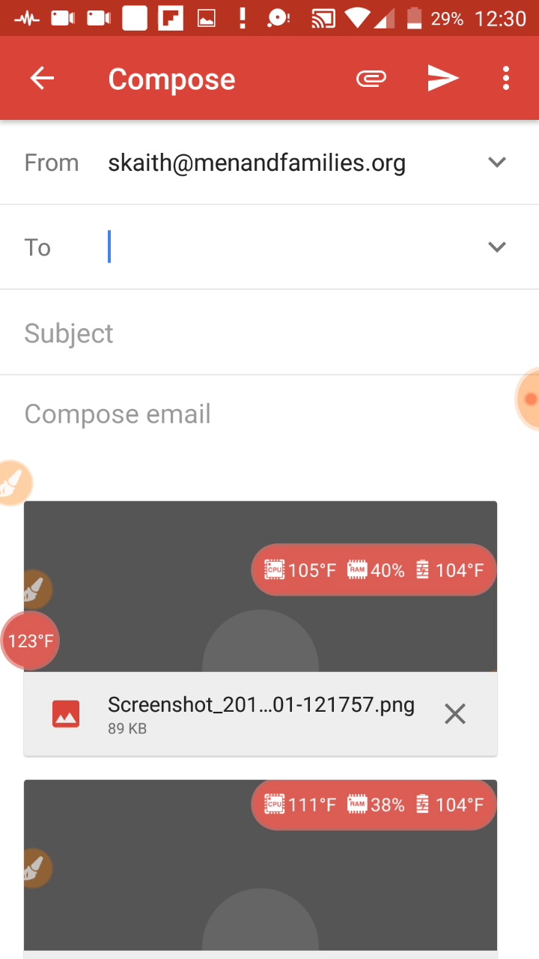
pyautogui.scroll(-3, 467, 681)
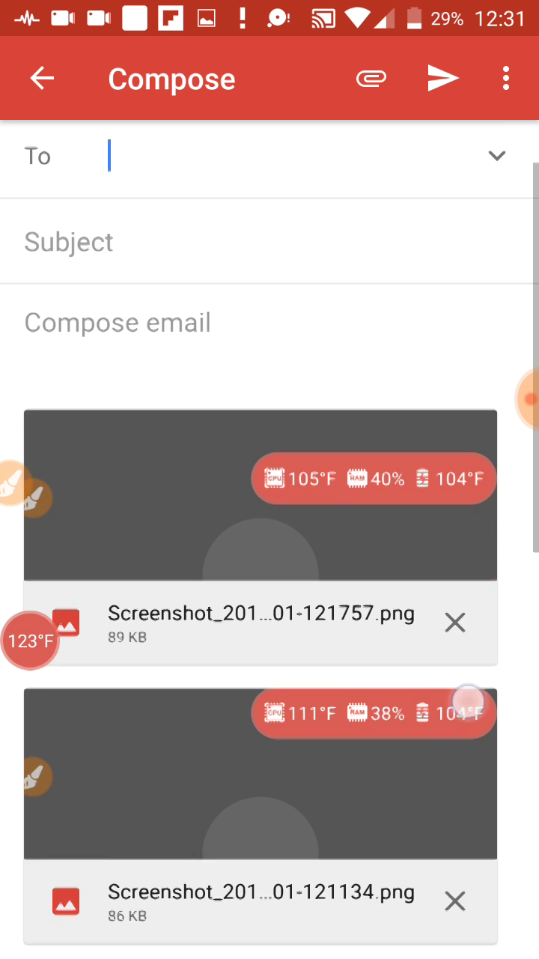
pyautogui.scroll(-1, 483, 577)
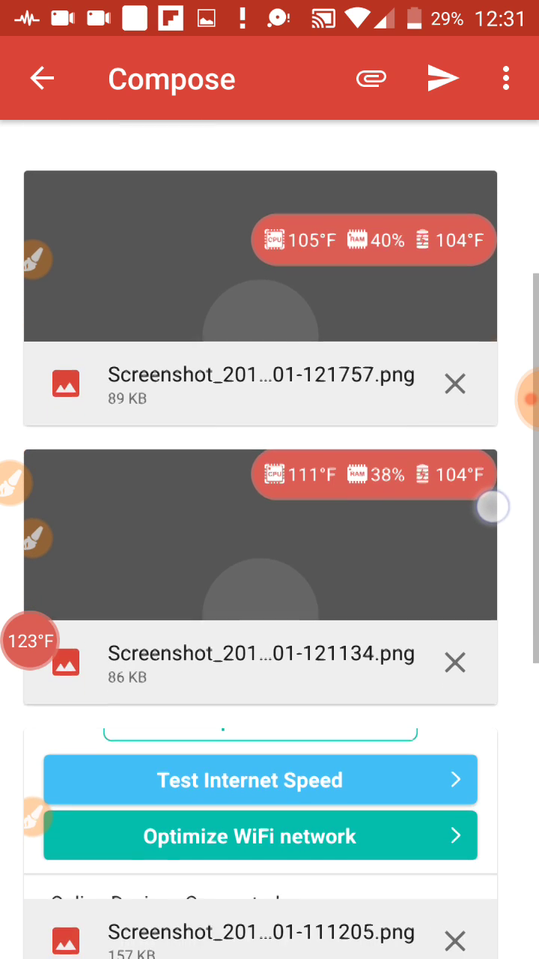
pyautogui.scroll(-4, 449, 807)
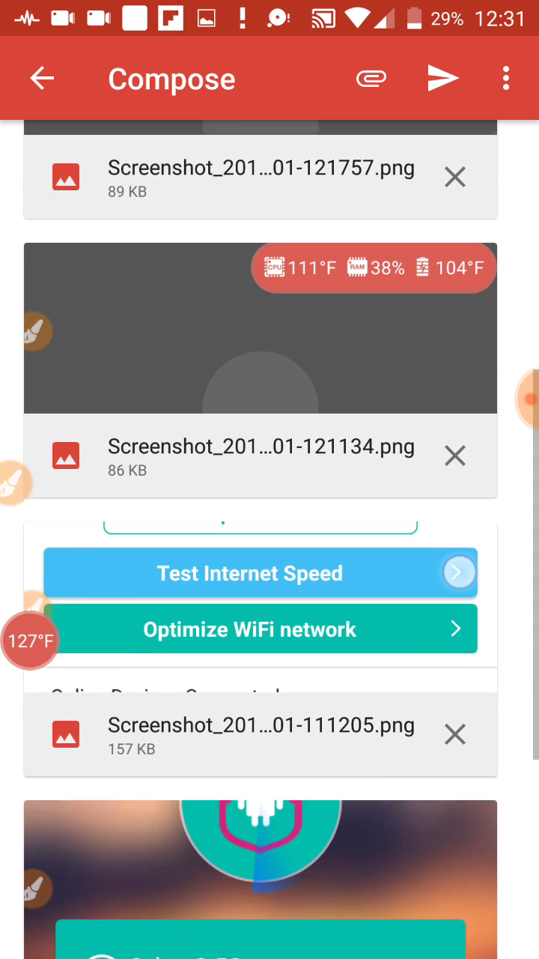
pyautogui.scroll(-4, 467, 511)
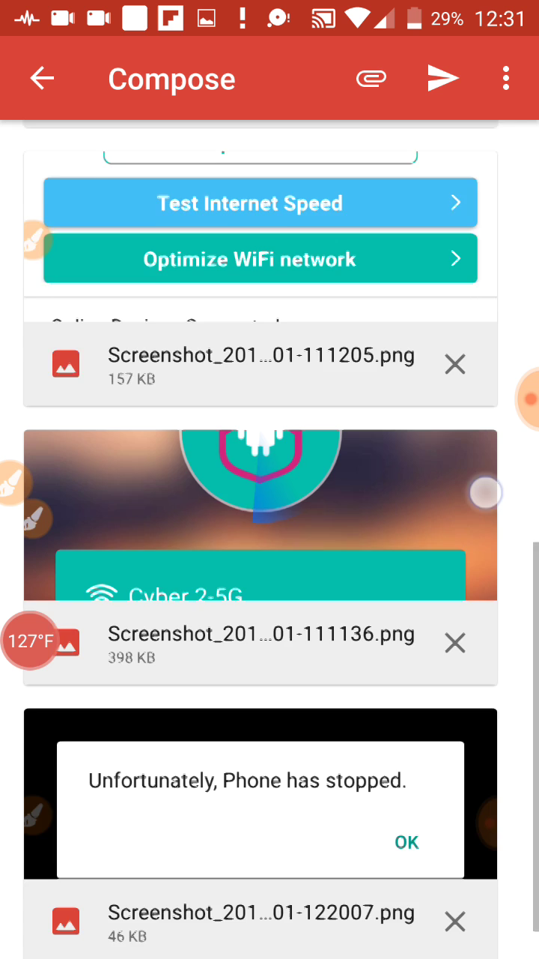
pyautogui.scroll(10, 466, 610)
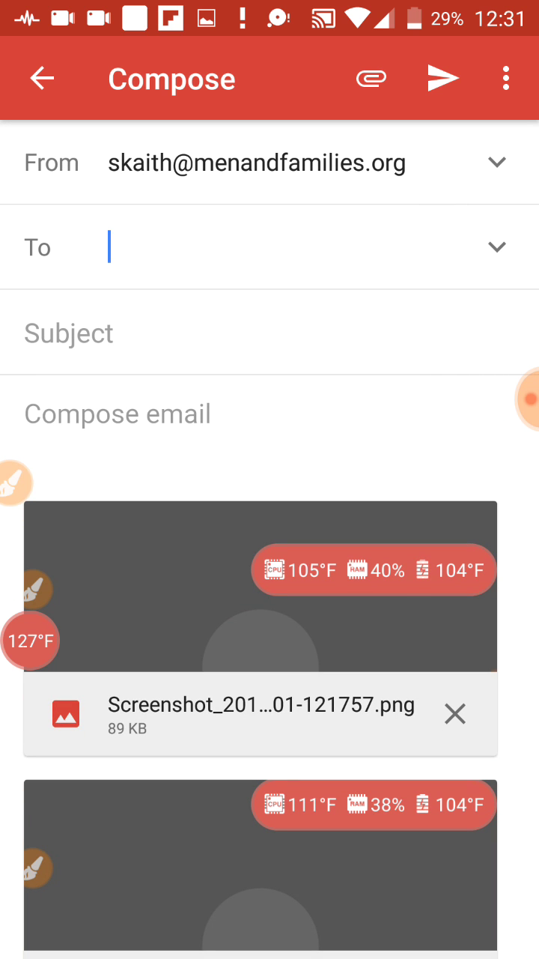
# Switch the sender to the other account and add the suggested contact as recipient
pyautogui.click(498, 162)
pyautogui.click(342, 168)
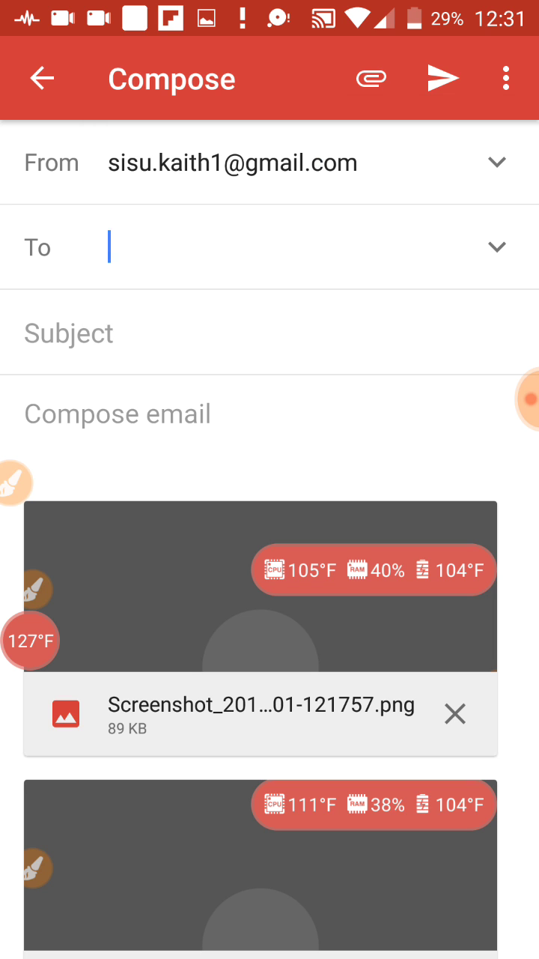
pyautogui.click(272, 235)
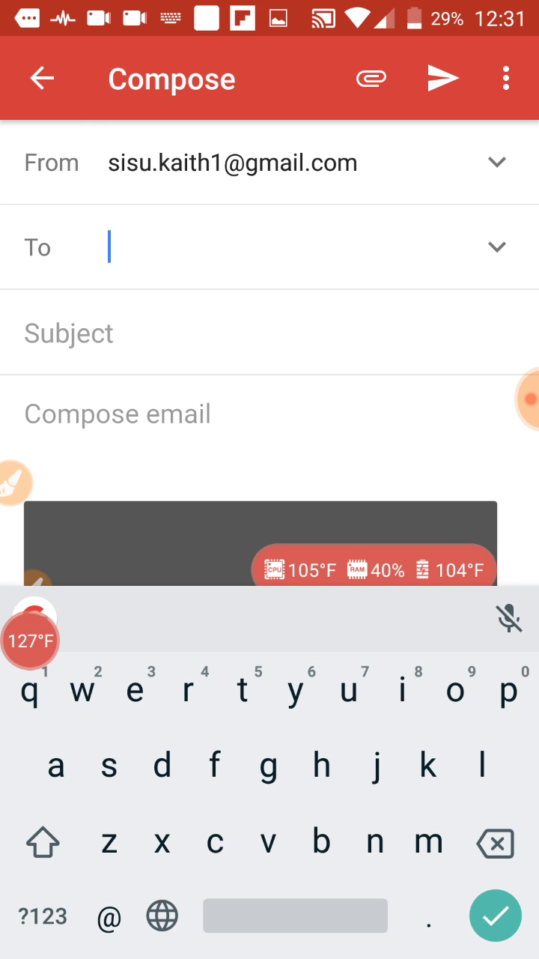
pyautogui.click(507, 248)
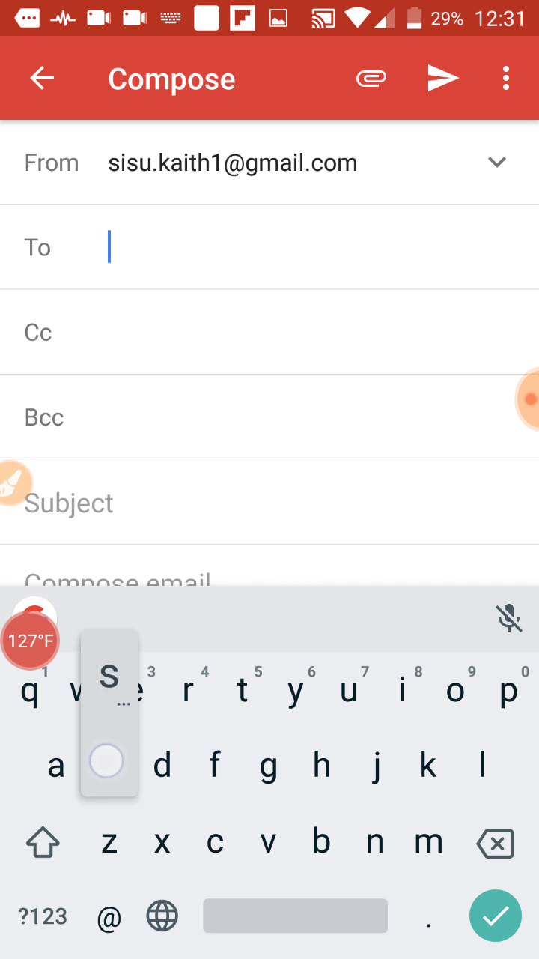
pyautogui.write('sisu')
pyautogui.click(298, 262)
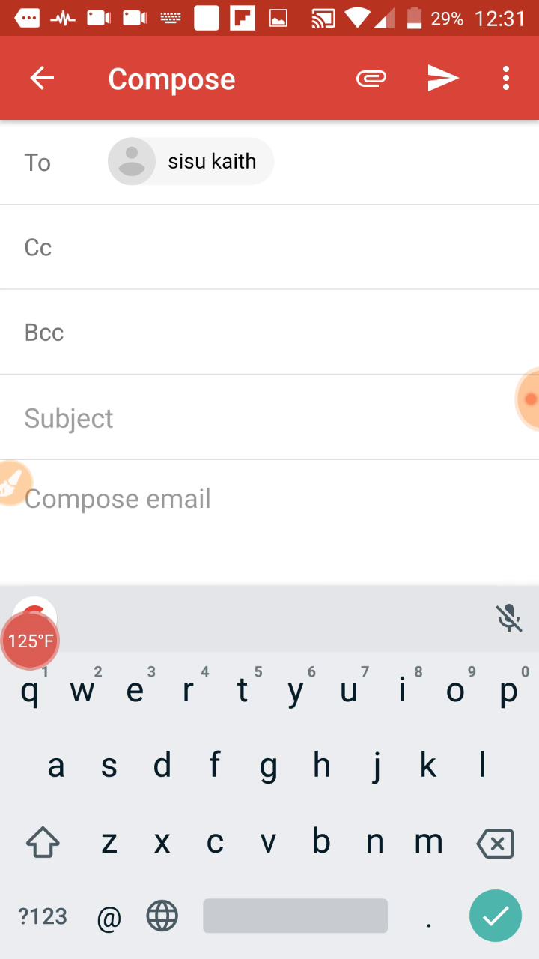
pyautogui.moveTo(381, 287); pyautogui.dragTo(353, 553)
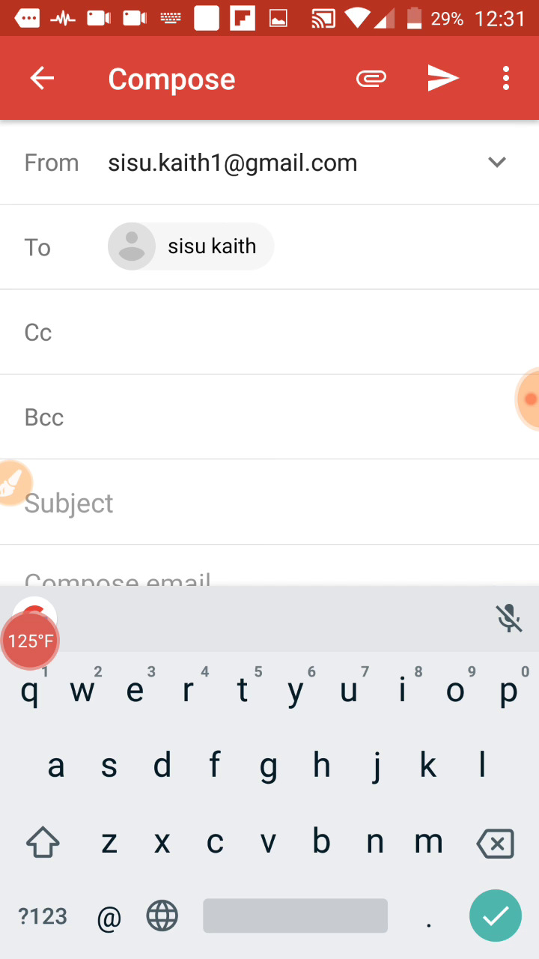
pyautogui.moveTo(270, 487); pyautogui.dragTo(270, 217)
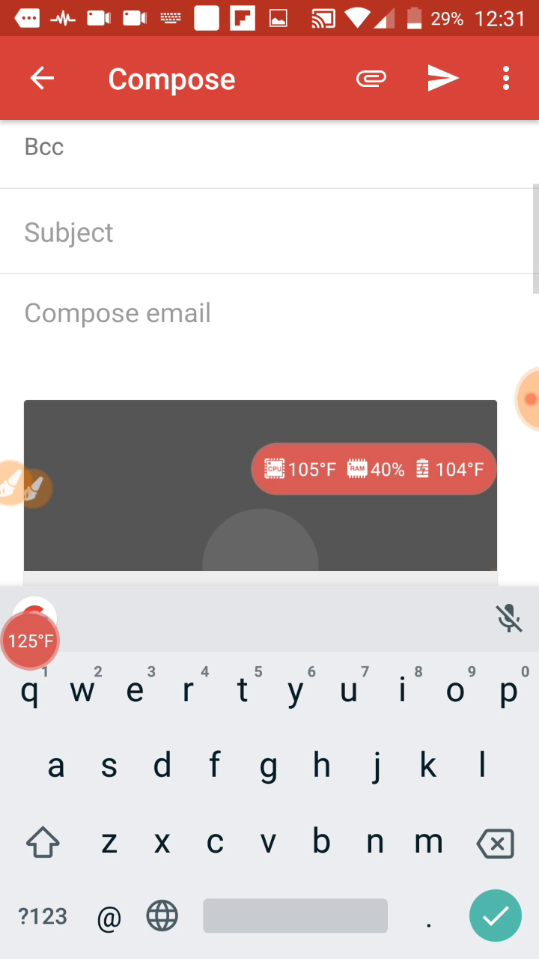
# Enter the subject '5 screenshots', review the attachments and send the email
pyautogui.click(289, 232)
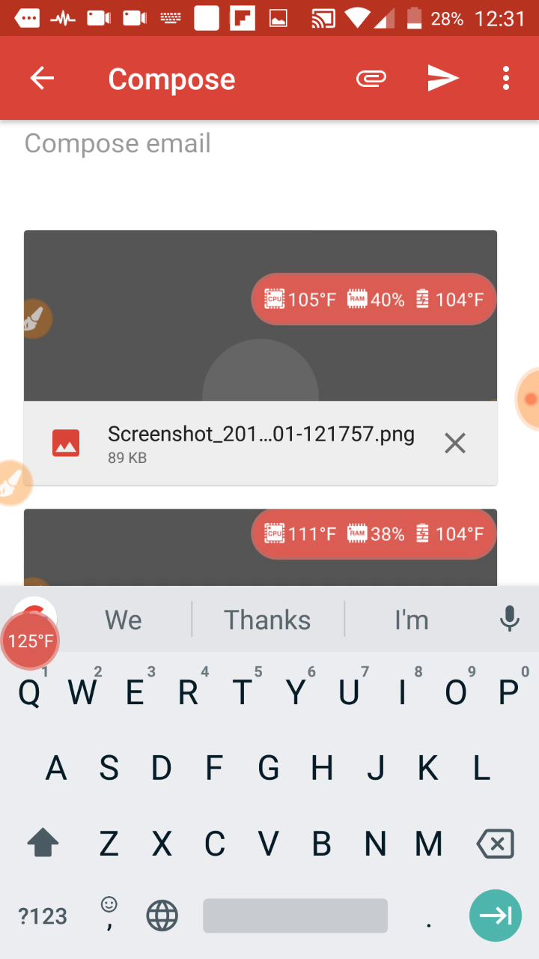
pyautogui.moveTo(383, 210); pyautogui.dragTo(347, 463)
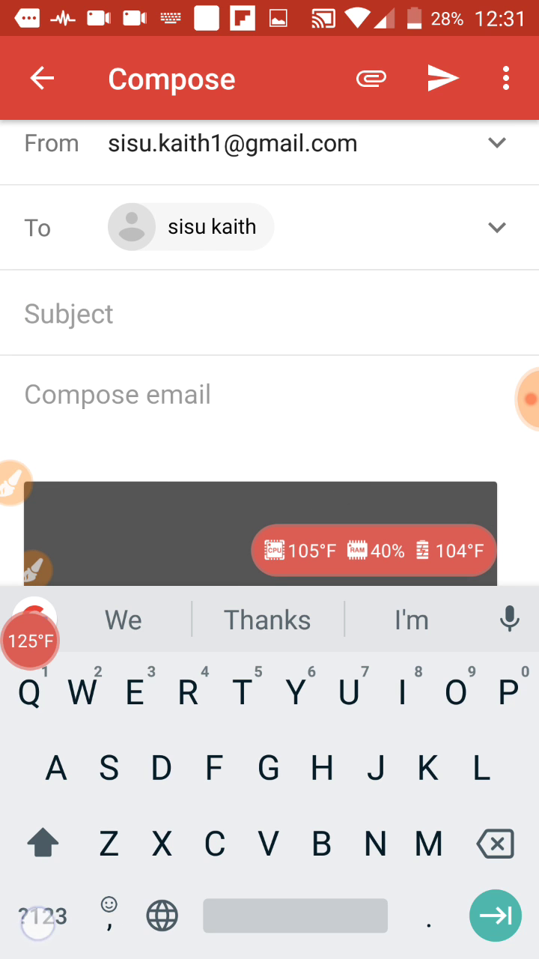
pyautogui.click(37, 915)
pyautogui.write('5 ')
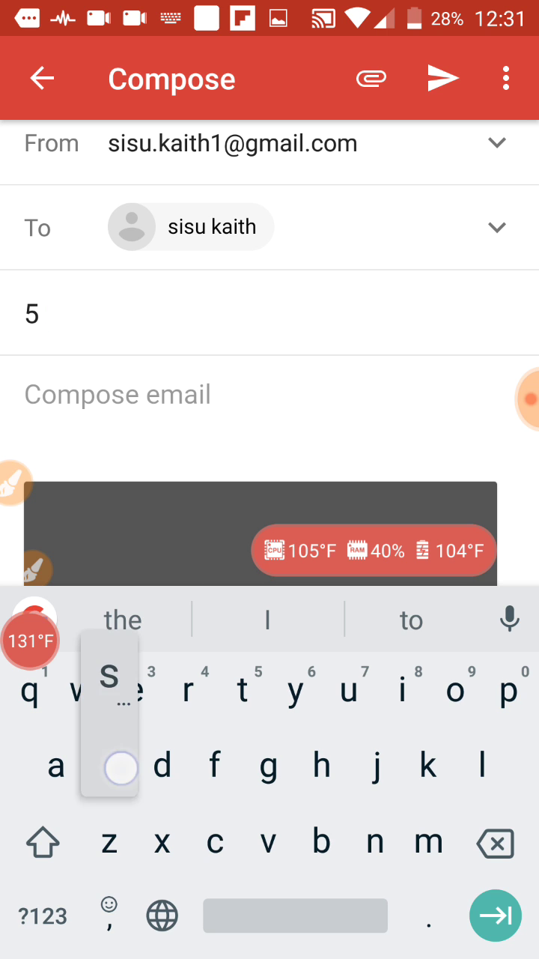
pyautogui.write('scree')
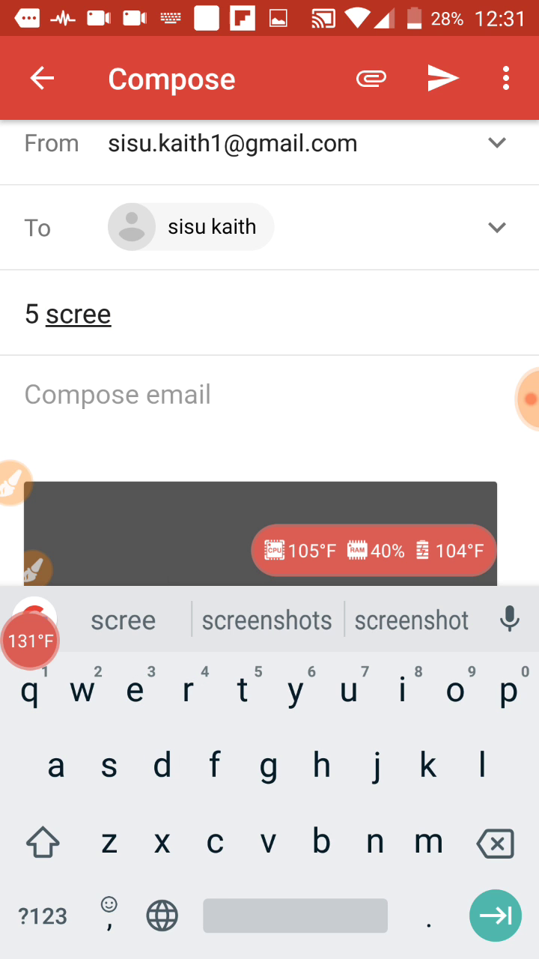
pyautogui.click(267, 621)
pyautogui.moveTo(450, 589); pyautogui.dragTo(456, 259)
pyautogui.moveTo(514, 434); pyautogui.dragTo(514, 235)
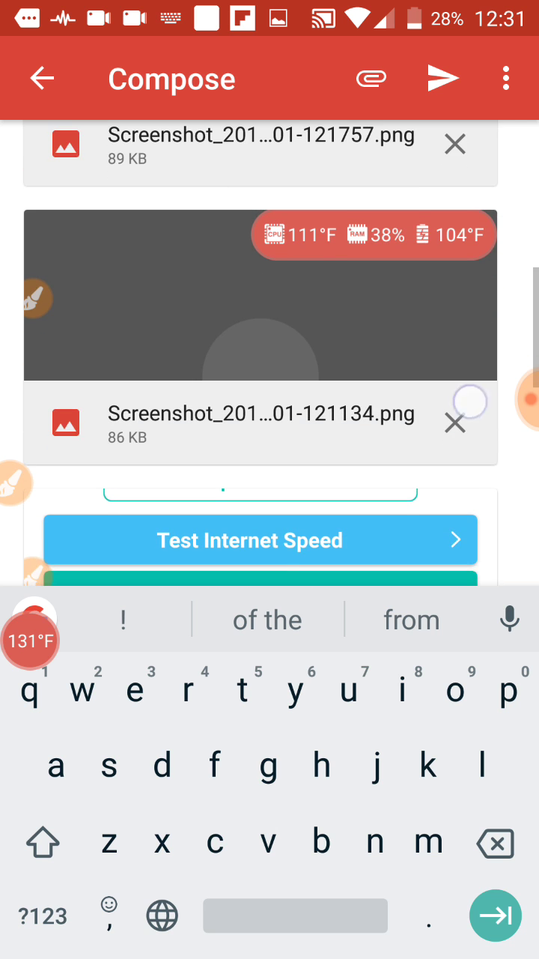
pyautogui.moveTo(470, 402); pyautogui.dragTo(520, 220)
pyautogui.moveTo(532, 394)
pyautogui.mouseDown()
pyautogui.moveTo(492, 288)
pyautogui.moveTo(487, 150)
pyautogui.mouseUp()
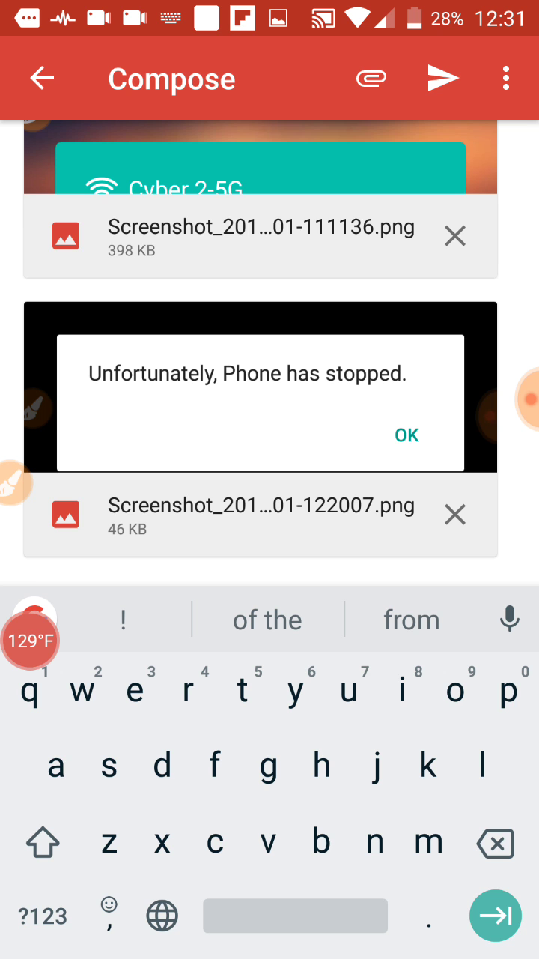
pyautogui.moveTo(353, 353); pyautogui.dragTo(360, 570)
pyautogui.click(444, 78)
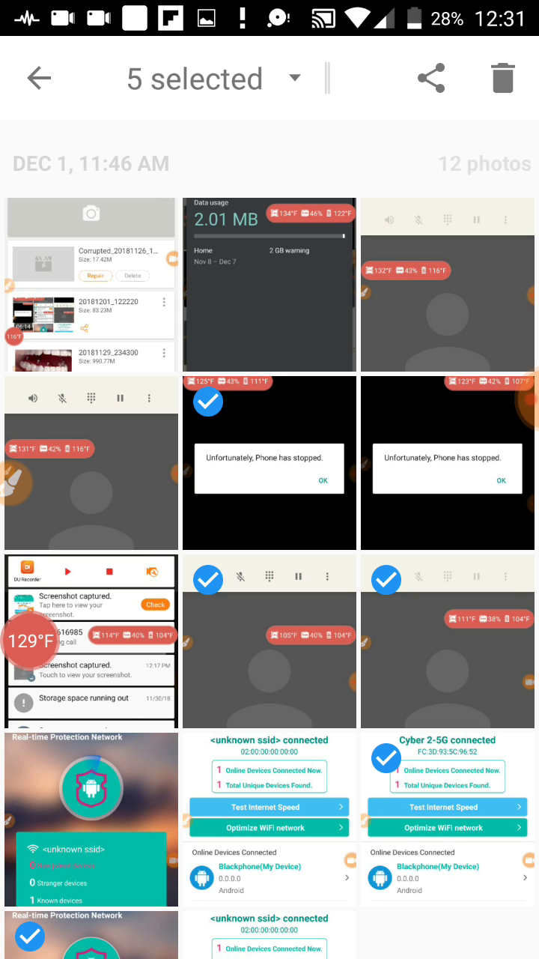
# Leave Gallery for the home screen and open the Google apps folder on the other page
pyautogui.press('Home')
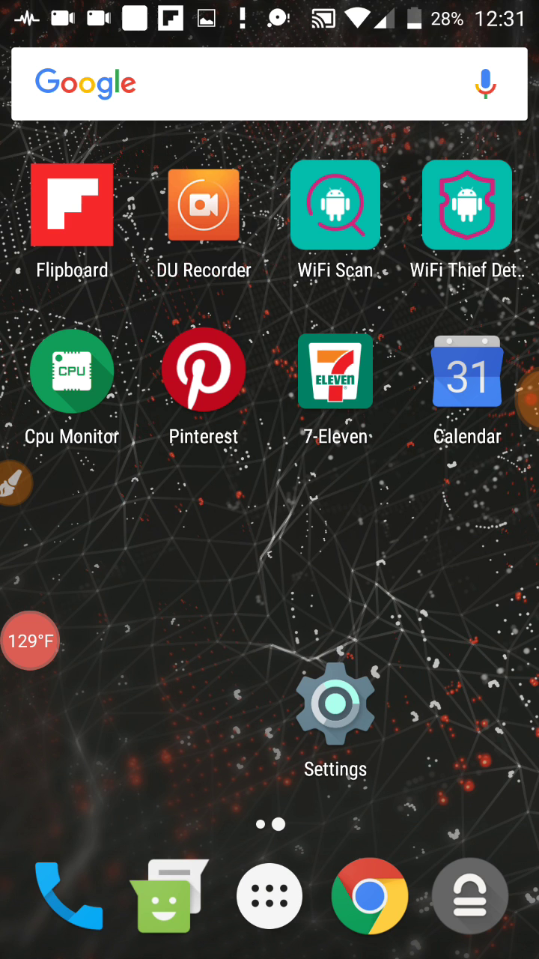
pyautogui.moveTo(113, 524); pyautogui.dragTo(450, 524)
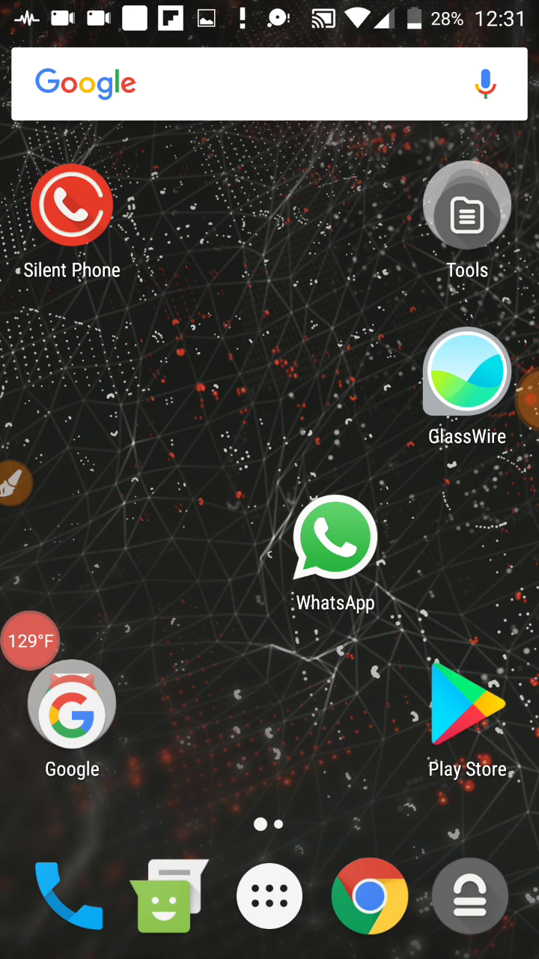
pyautogui.click(72, 703)
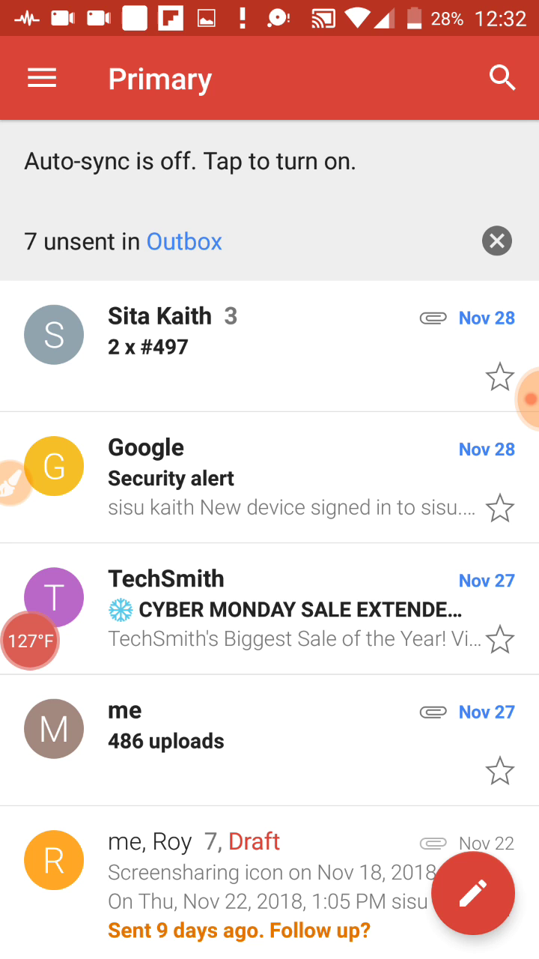
# Open the Outbox to review the failed older messages, then show the mail folder list
pyautogui.click(183, 241)
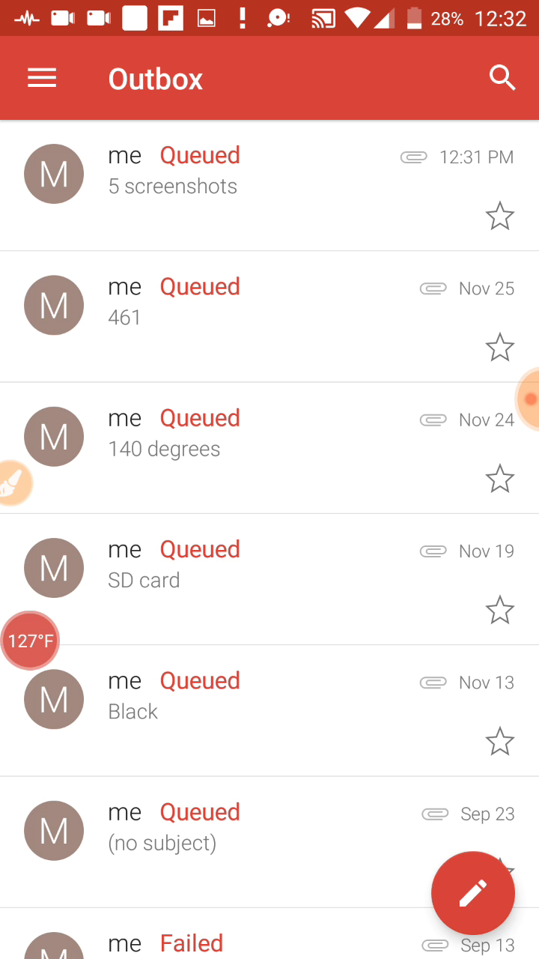
pyautogui.moveTo(415, 596)
pyautogui.mouseDown()
pyautogui.moveTo(415, 383)
pyautogui.moveTo(424, 321)
pyautogui.moveTo(430, 670)
pyautogui.mouseUp()
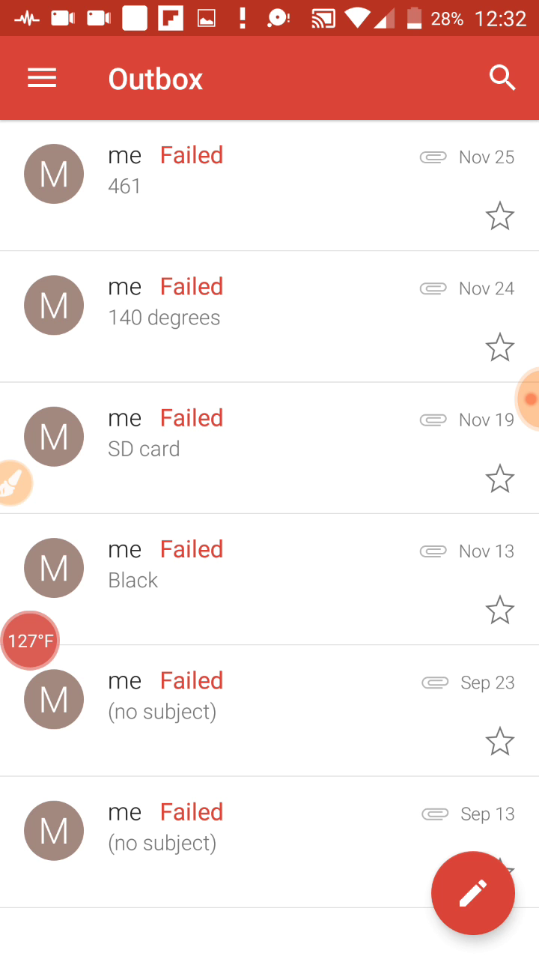
pyautogui.click(42, 78)
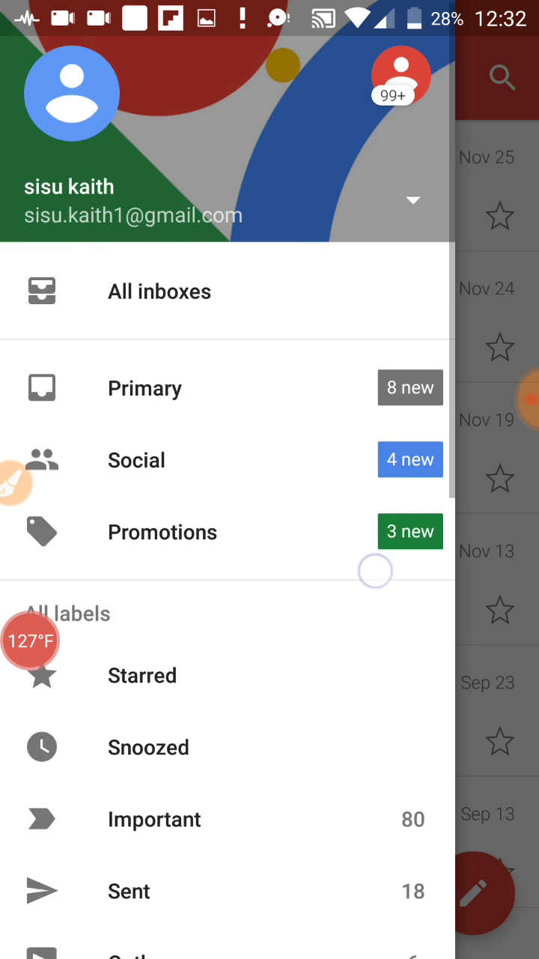
# Go to the All mail folder and open the received '5 screenshots' email
pyautogui.moveTo(374, 570); pyautogui.dragTo(375, 337)
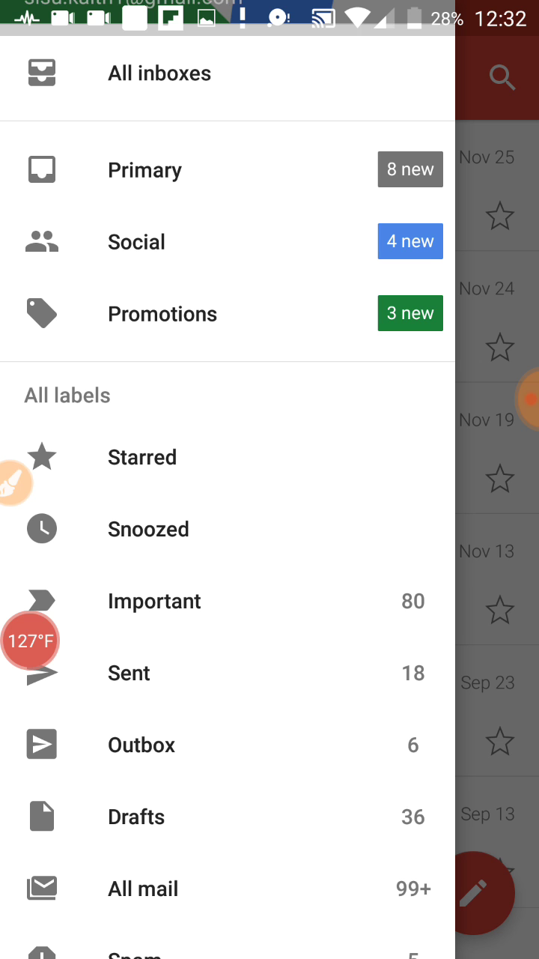
pyautogui.moveTo(424, 674); pyautogui.dragTo(424, 547)
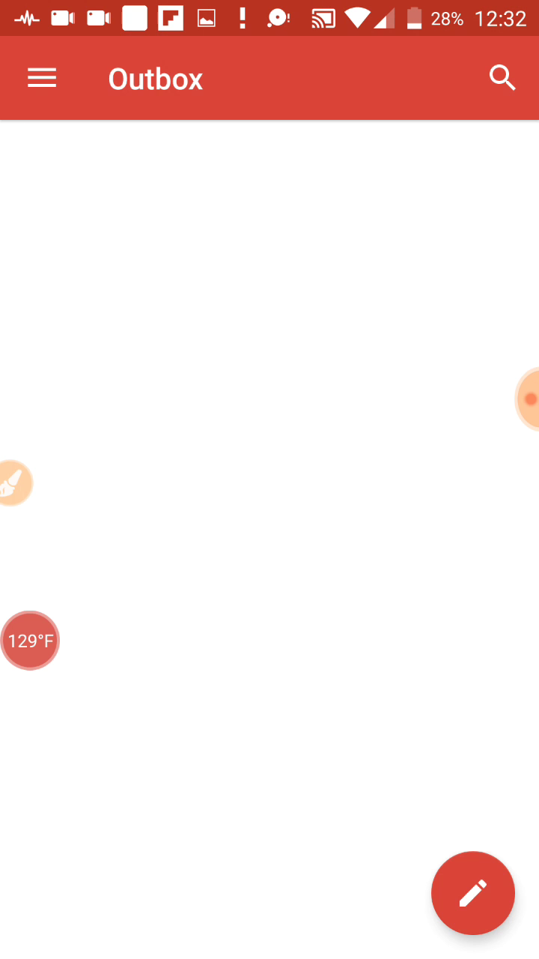
pyautogui.press('Escape')
pyautogui.click(221, 252)
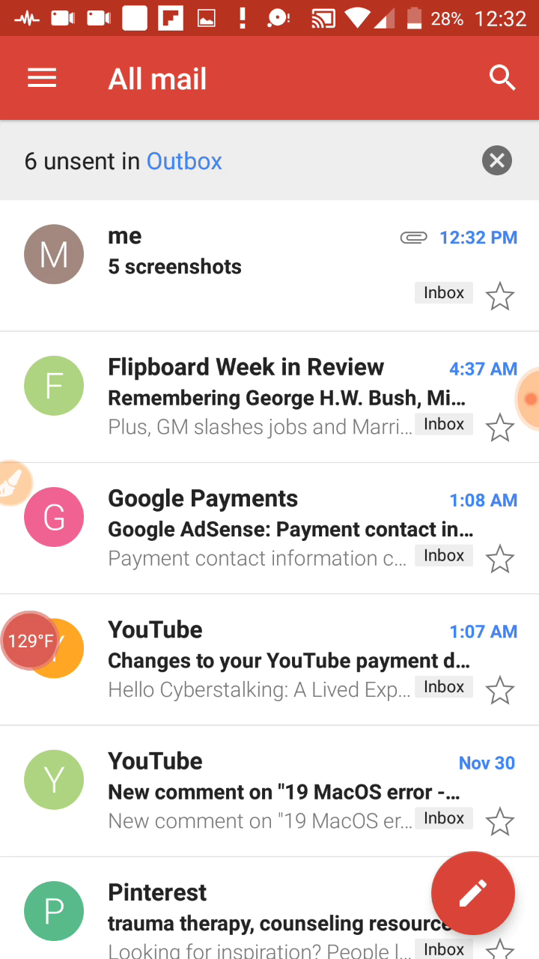
pyautogui.click(179, 258)
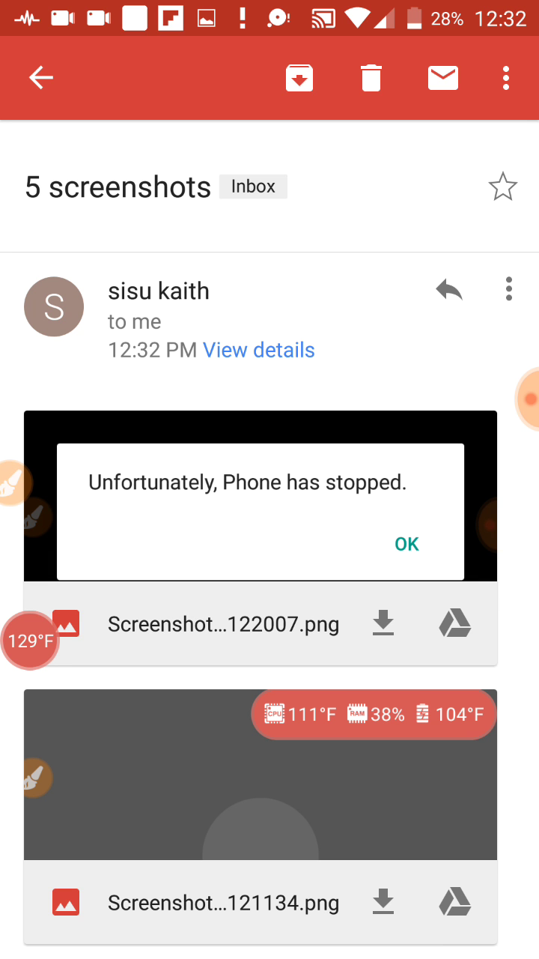
# Scroll through the '5 screenshots' attachments, then go back to the All mail list
pyautogui.moveTo(454, 625); pyautogui.dragTo(495, 434)
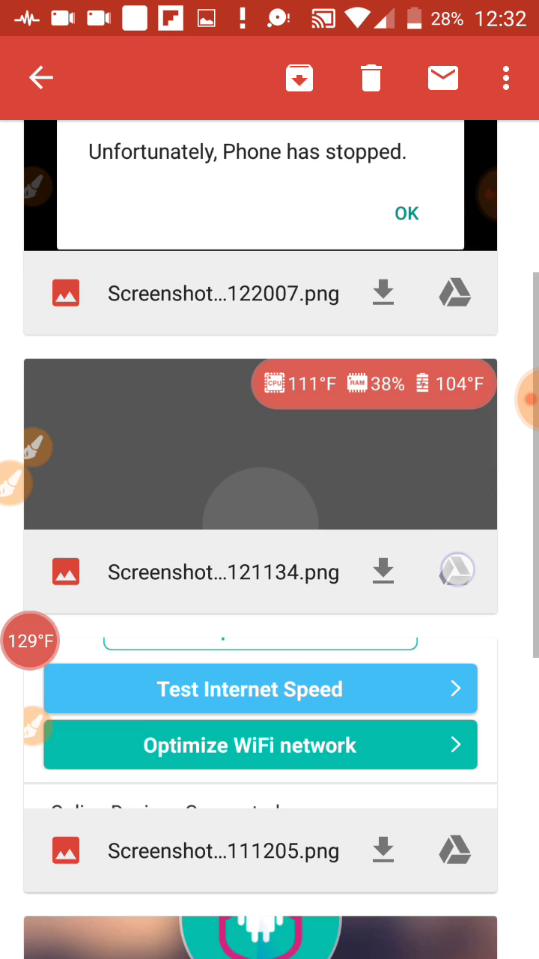
pyautogui.moveTo(457, 569); pyautogui.dragTo(472, 530)
pyautogui.moveTo(487, 622)
pyautogui.mouseDown()
pyautogui.moveTo(497, 503)
pyautogui.moveTo(509, 468)
pyautogui.mouseUp()
pyautogui.moveTo(453, 754); pyautogui.dragTo(490, 514)
pyautogui.moveTo(448, 703)
pyautogui.mouseDown()
pyautogui.moveTo(482, 520)
pyautogui.moveTo(493, 498)
pyautogui.moveTo(509, 638)
pyautogui.mouseUp()
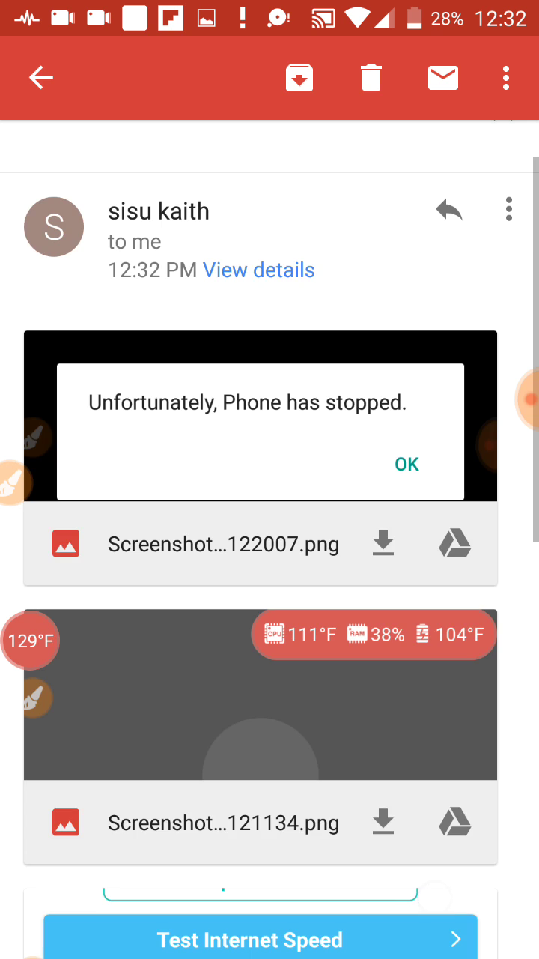
pyautogui.click(41, 77)
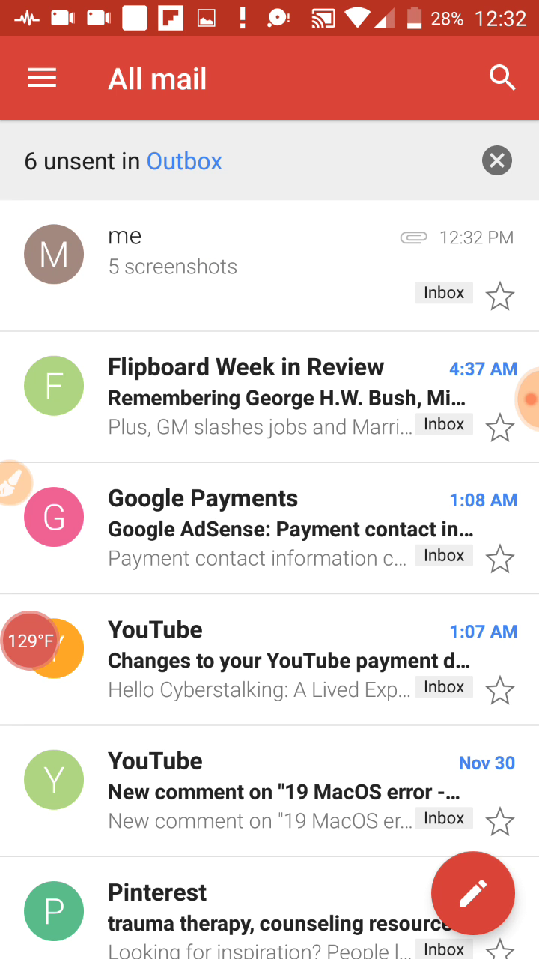
# Reopen the Outbox from the '6 unsent' banner and review the six failed messages
pyautogui.click(197, 160)
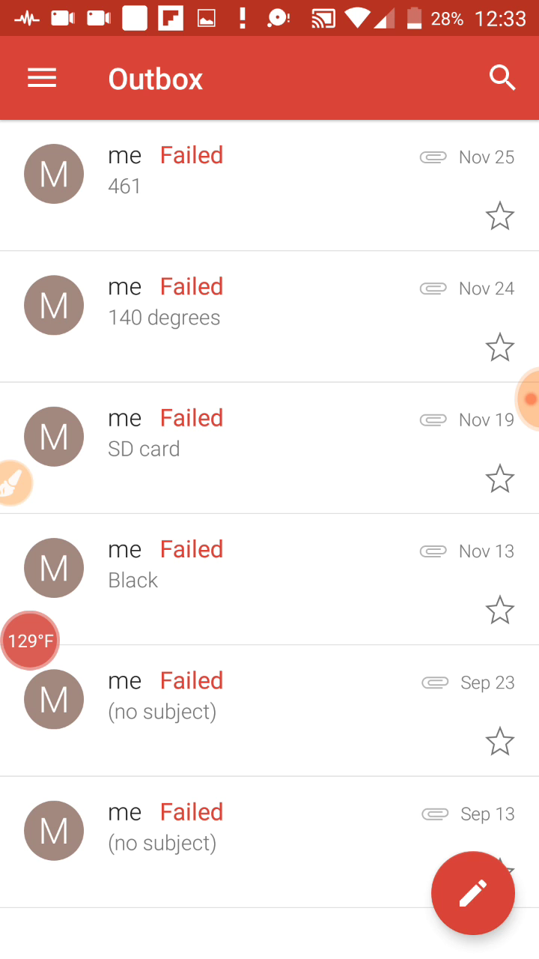
pyautogui.moveTo(275, 15); pyautogui.dragTo(297, 223)
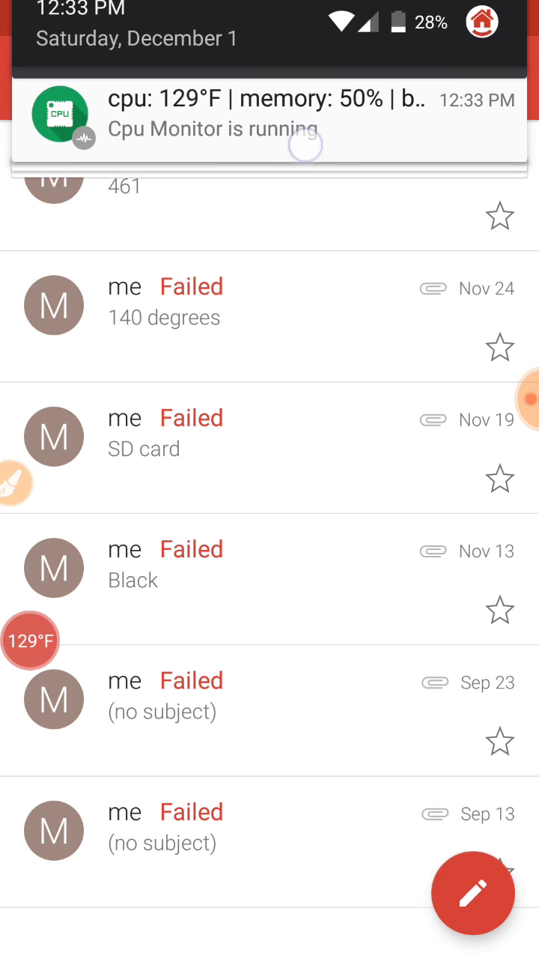
pyautogui.moveTo(298, 223); pyautogui.dragTo(306, 143)
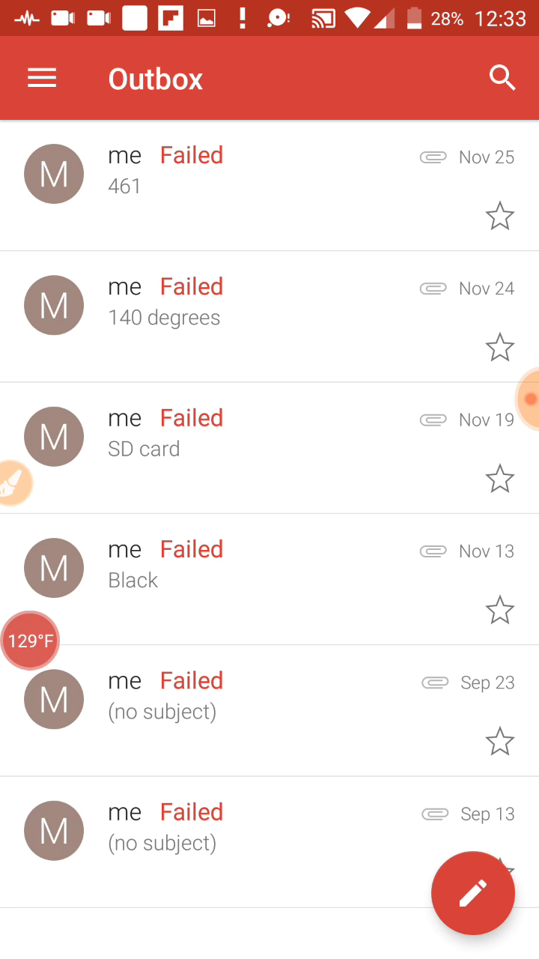
pyautogui.click(93, 905)
pyautogui.click(11, 483)
pyautogui.moveTo(317, 344); pyautogui.dragTo(75, 704)
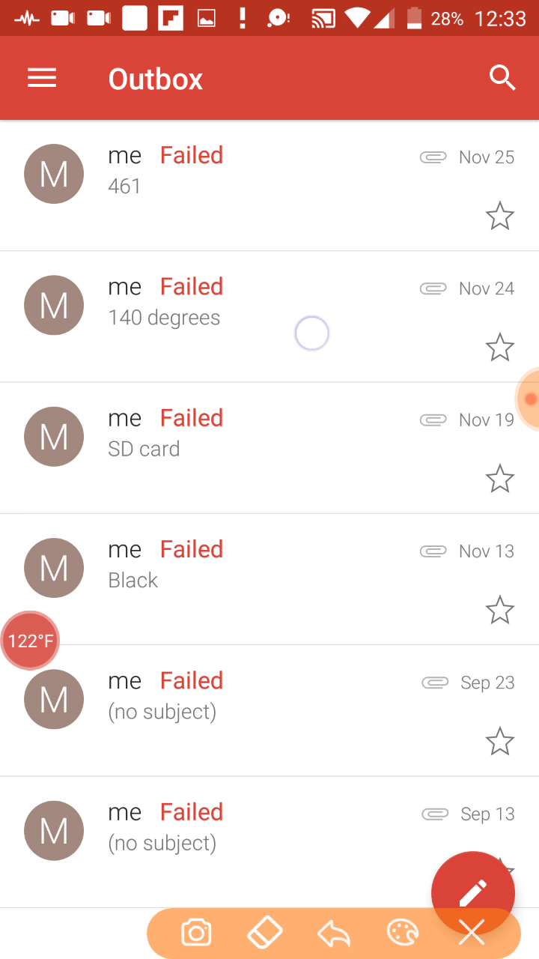